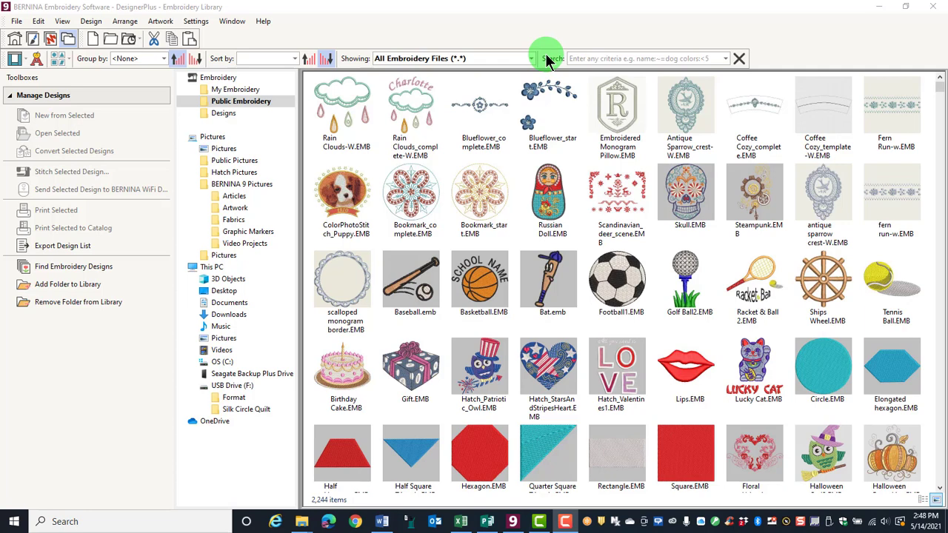
# Hide the Navigation pane folder tree from the Layout list, then reopen the pane list.
pyautogui.click(25, 61)
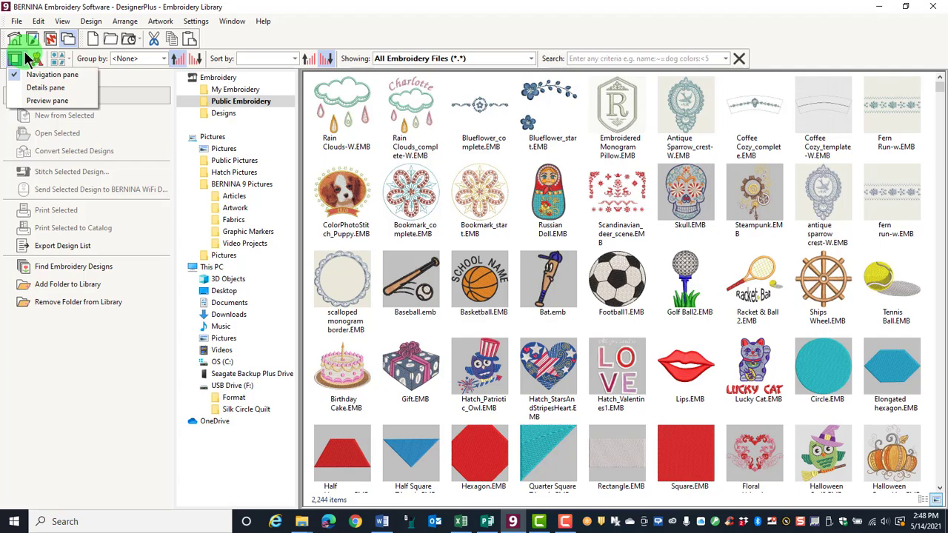
pyautogui.click(46, 74)
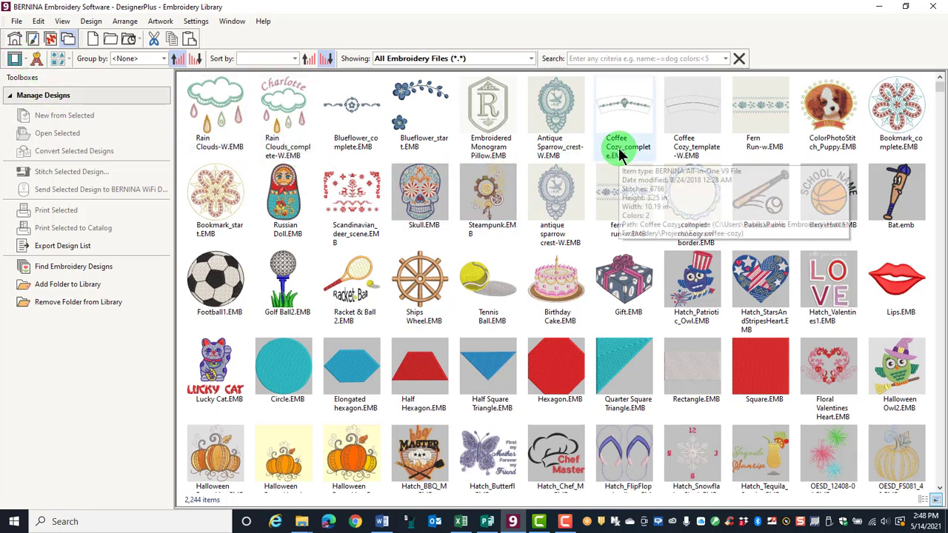
pyautogui.click(25, 59)
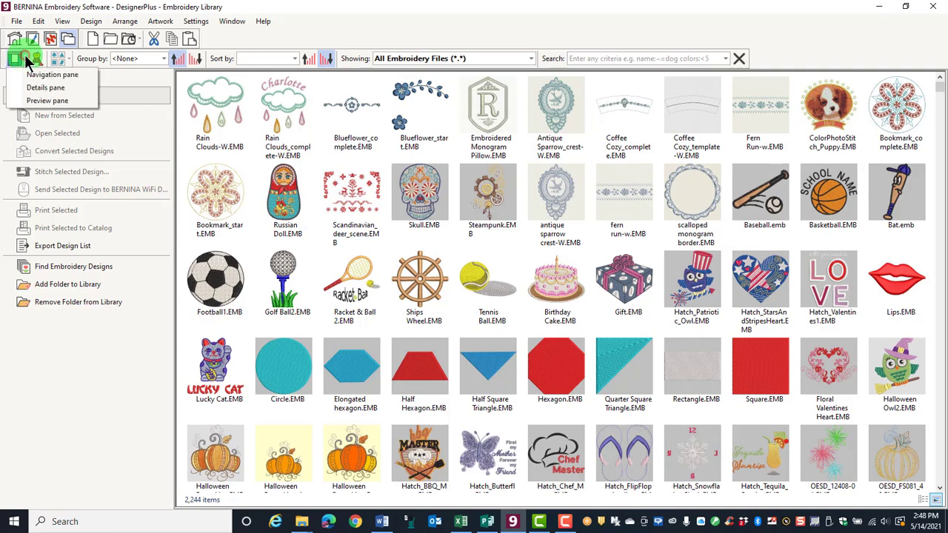
# Restore the folder tree, open the BERNINA 9 Embroidery folder and select the LT650 design.
pyautogui.click(45, 75)
pyautogui.click(252, 126)
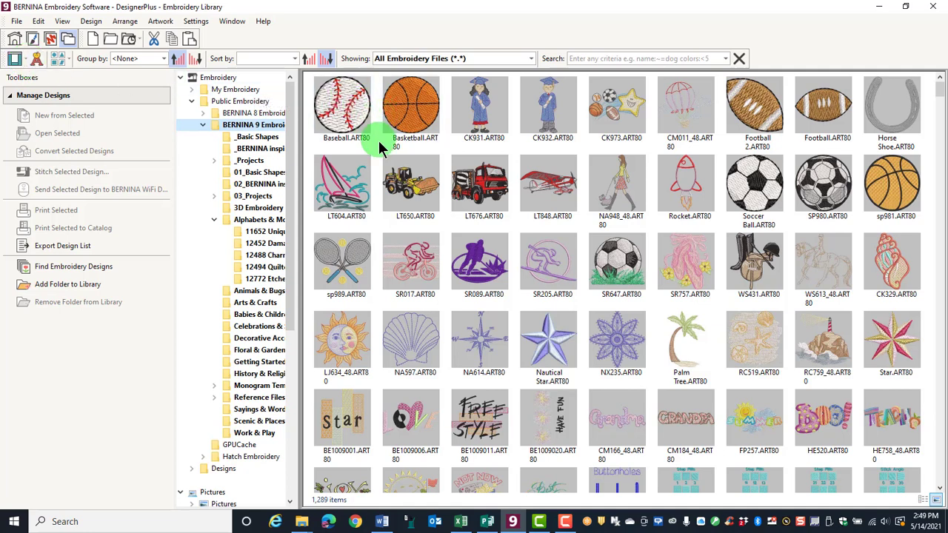
pyautogui.click(424, 201)
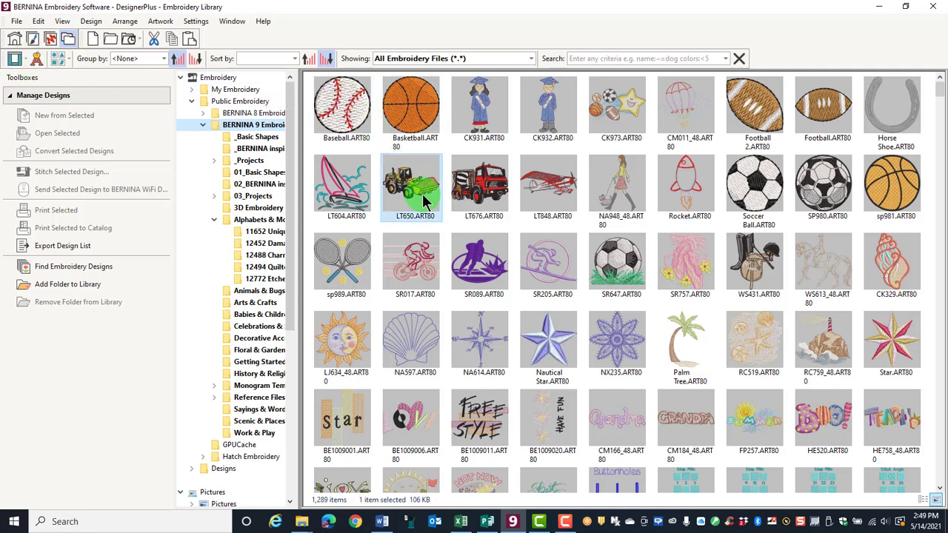
# Show the Details pane for LT650.ART80 and start adding a comment.
pyautogui.click(25, 61)
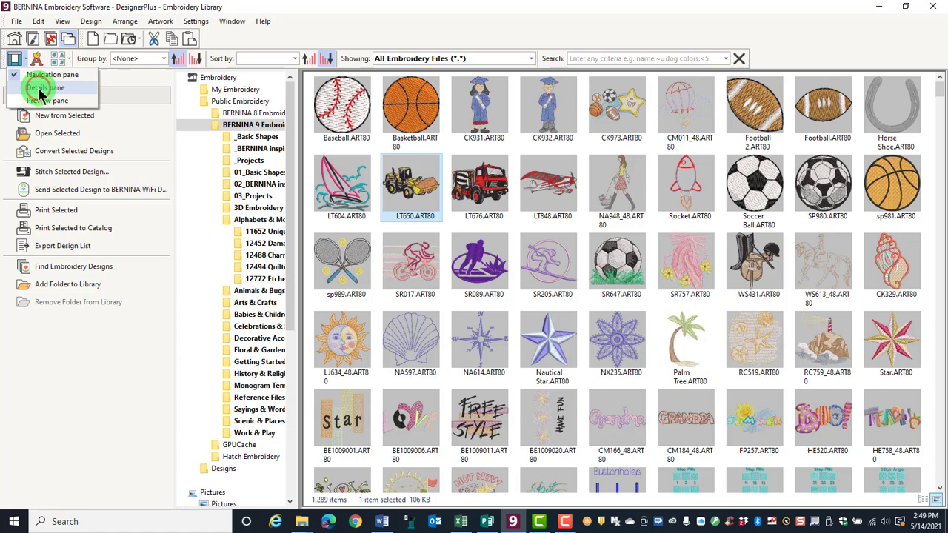
pyautogui.click(37, 88)
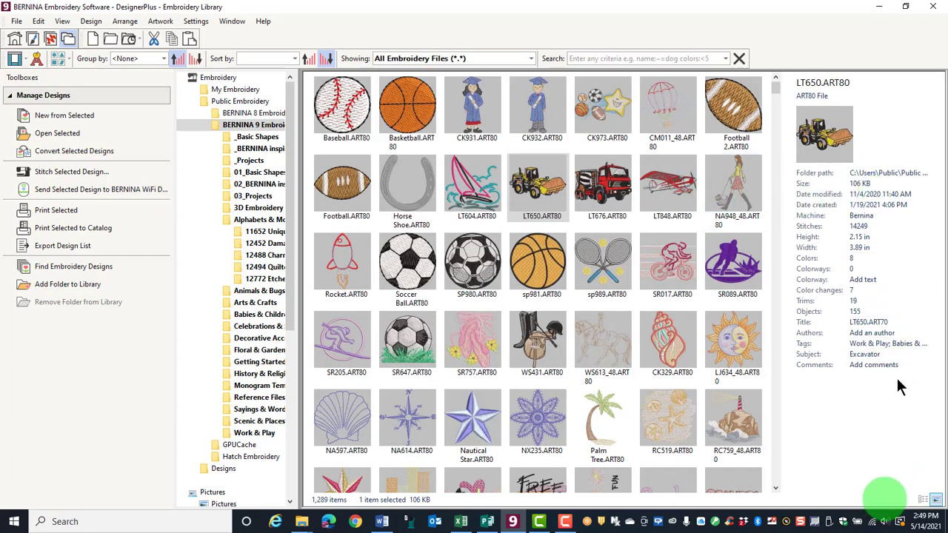
pyautogui.click(873, 365)
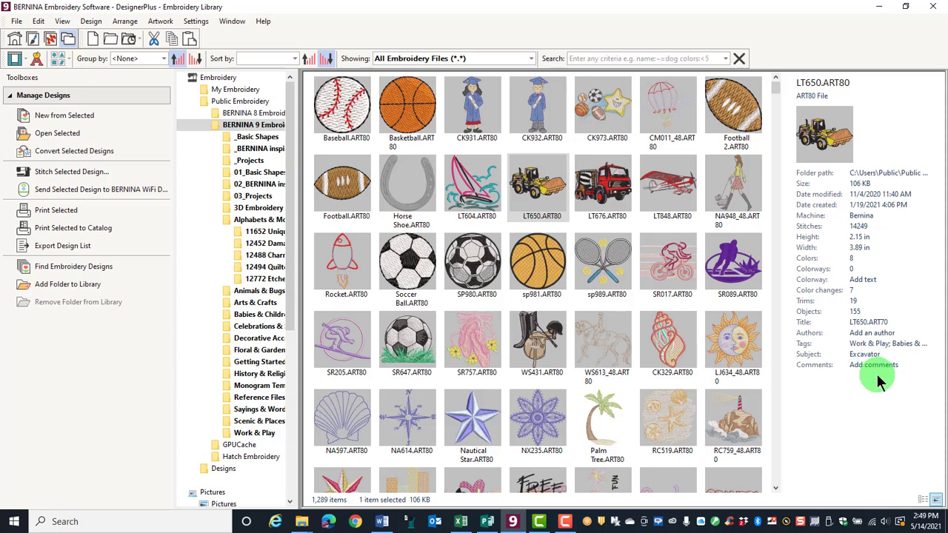
# Cancel the comment, swap the Details pane for the Preview pane, then hide the preview.
pyautogui.press('Escape')
pyautogui.click(16, 58)
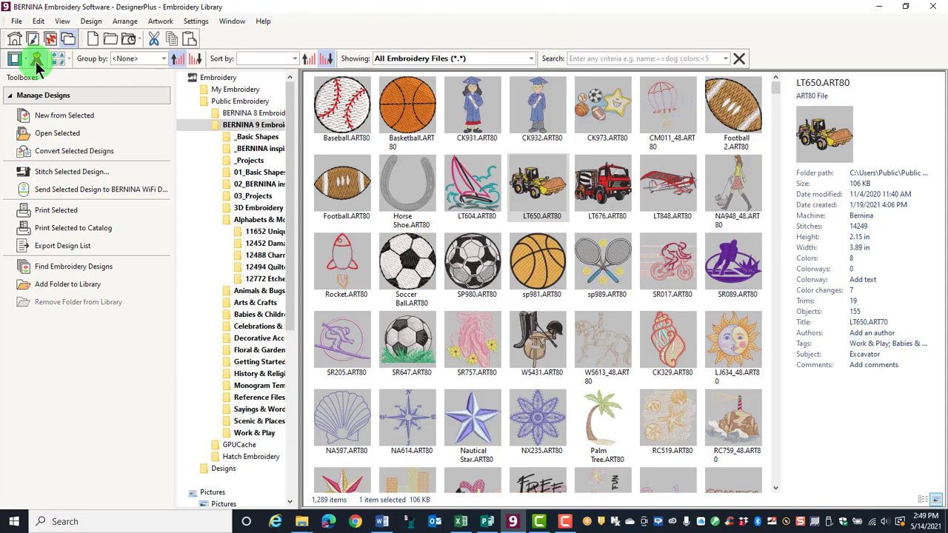
pyautogui.click(44, 101)
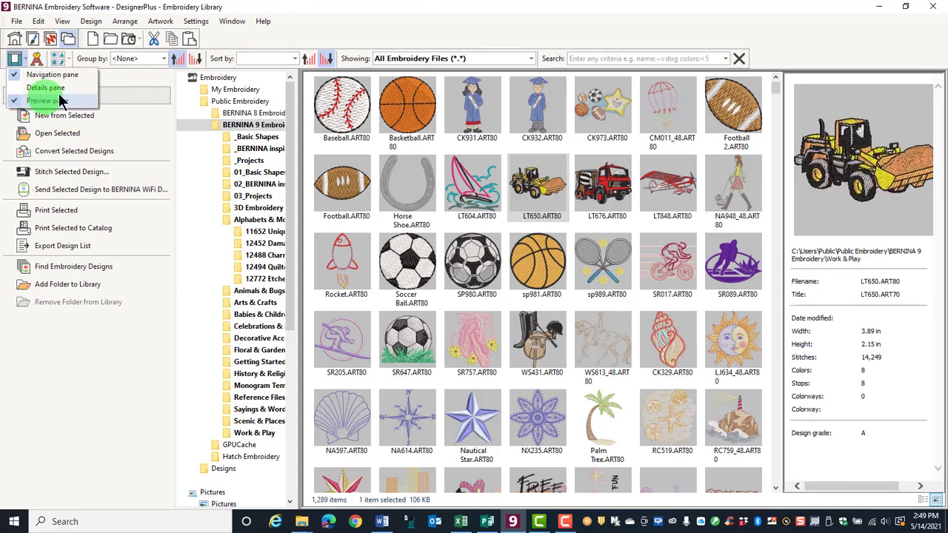
pyautogui.click(888, 408)
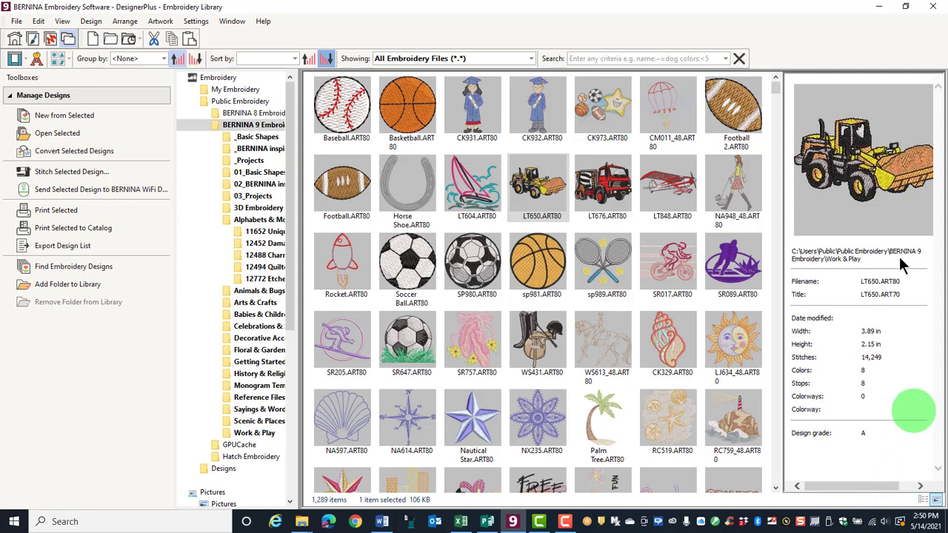
pyautogui.click(26, 61)
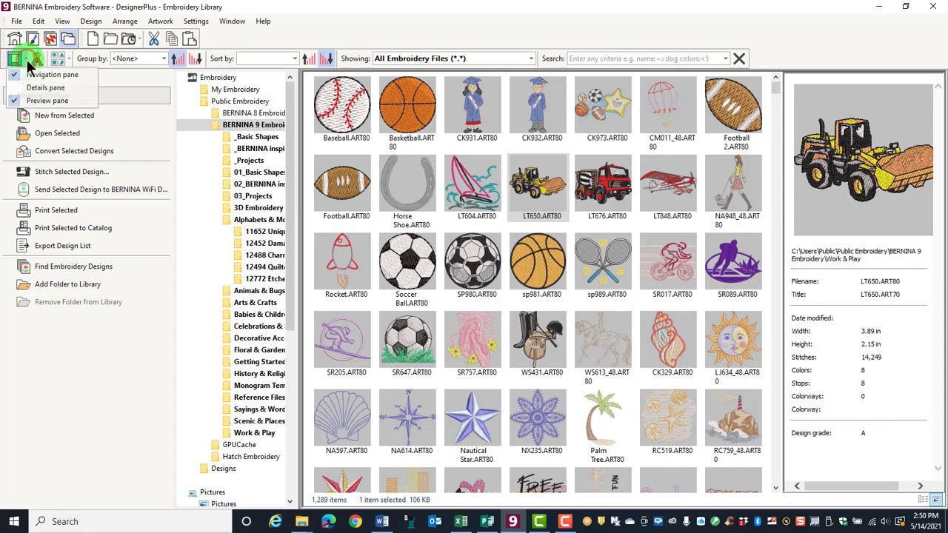
pyautogui.click(33, 102)
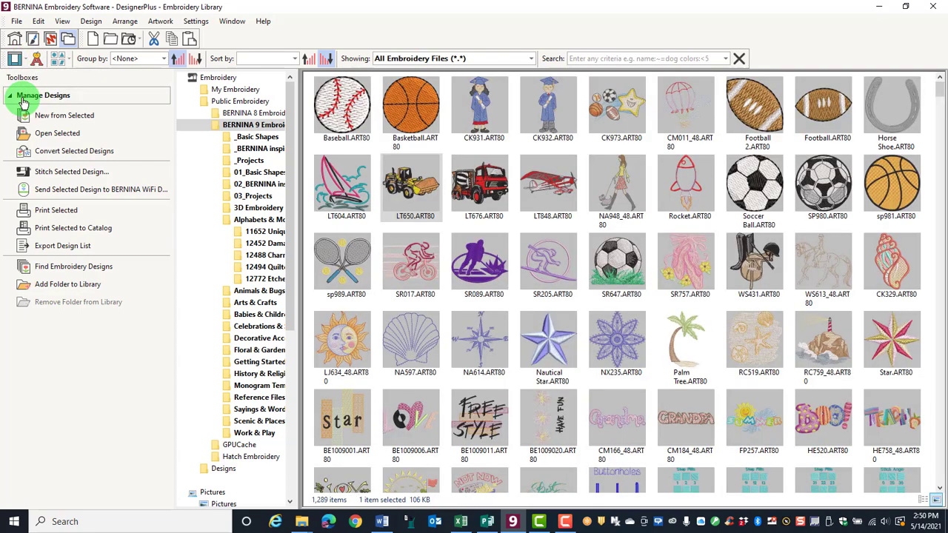
# Toggle on the Keyboard Design Collection docker beside the library grid.
pyautogui.click(37, 60)
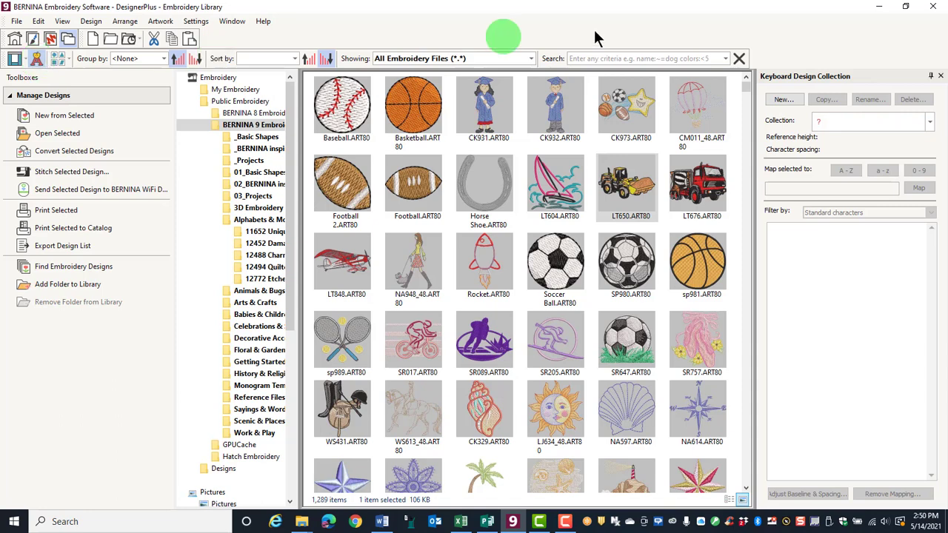
# Close the Keyboard Design Collection panel and show the designs as a compact list.
pyautogui.click(940, 75)
pyautogui.click(70, 58)
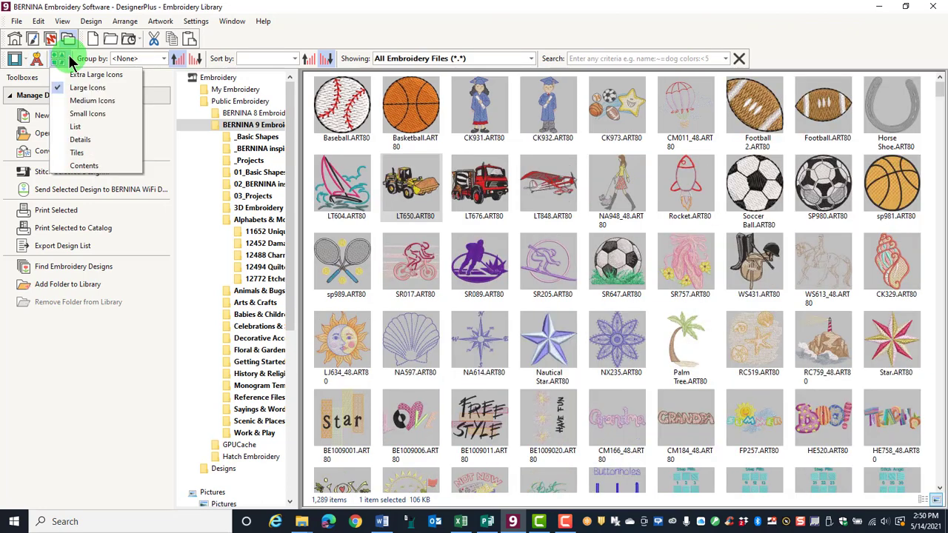
pyautogui.click(91, 74)
pyautogui.click(70, 59)
pyautogui.click(81, 115)
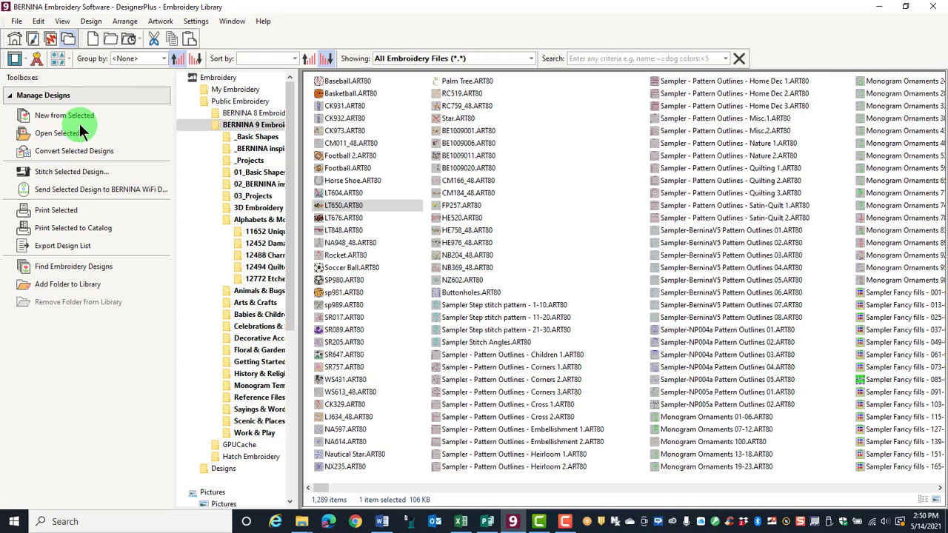
# Switch the library to the Details column view, then to Tiles.
pyautogui.click(69, 58)
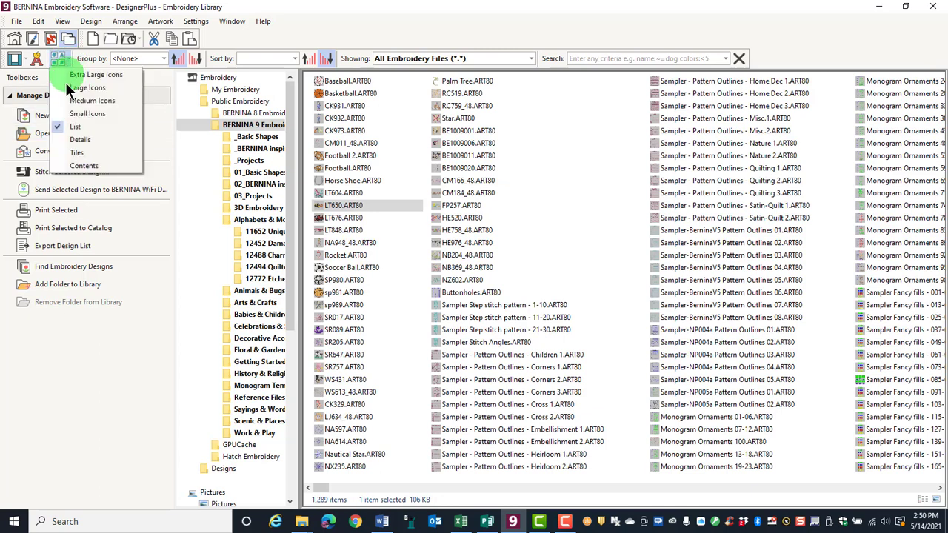
pyautogui.click(89, 141)
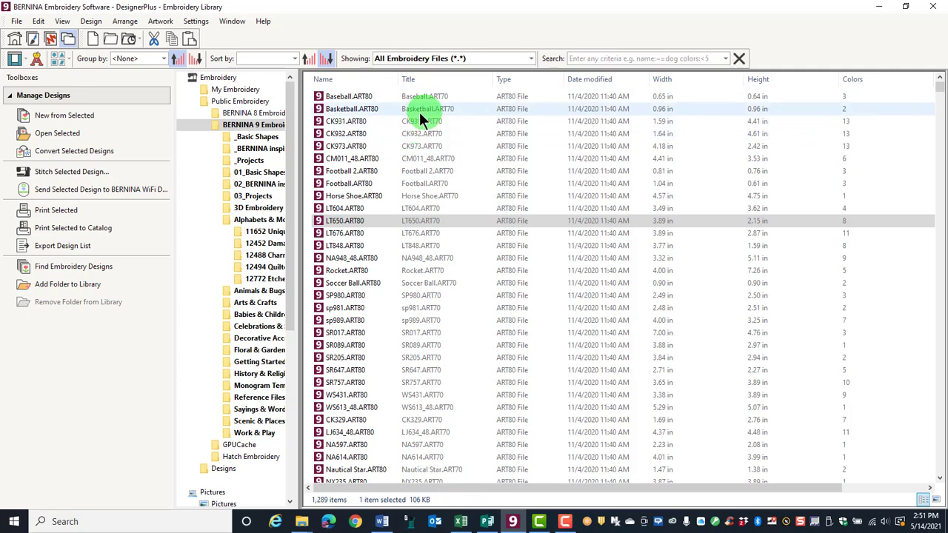
pyautogui.click(62, 59)
pyautogui.click(80, 152)
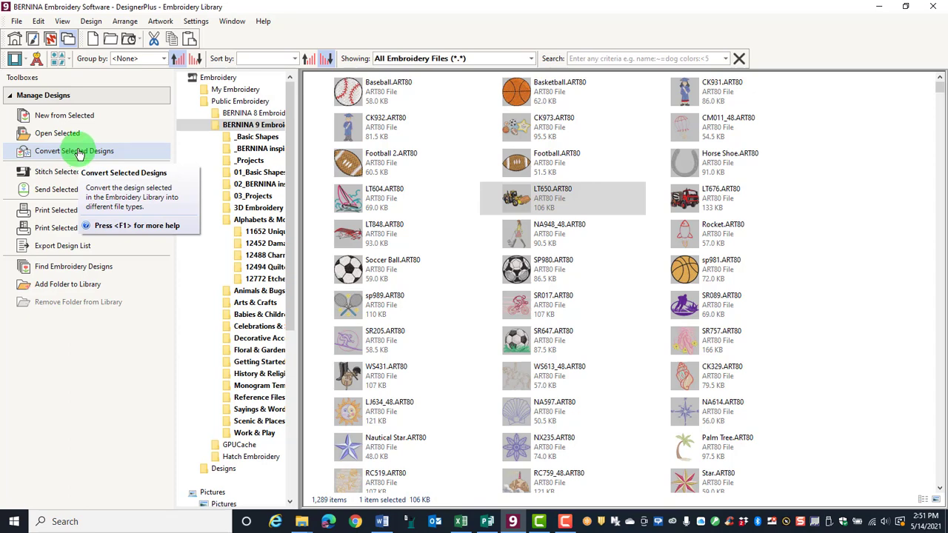
# Switch the library to the Contents view, then to Large Icons thumbnails.
pyautogui.click(68, 59)
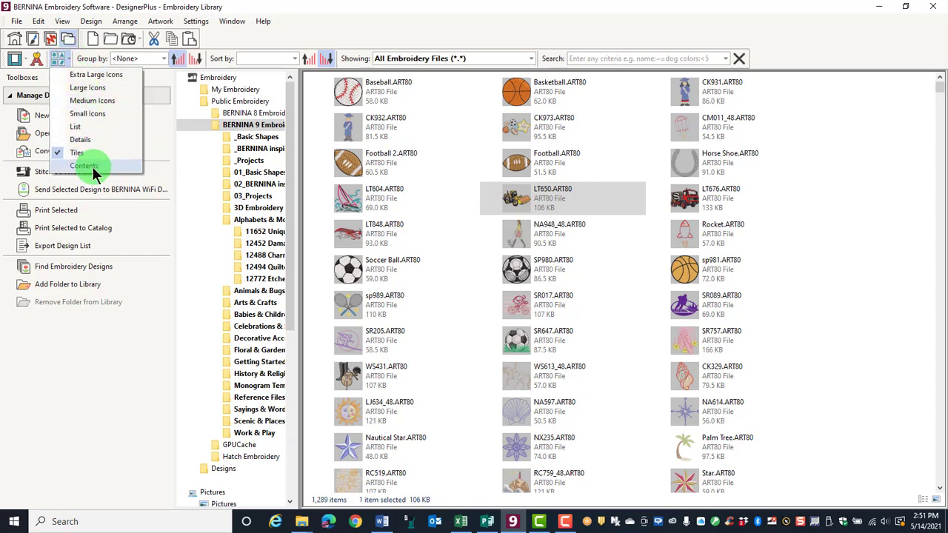
pyautogui.click(93, 167)
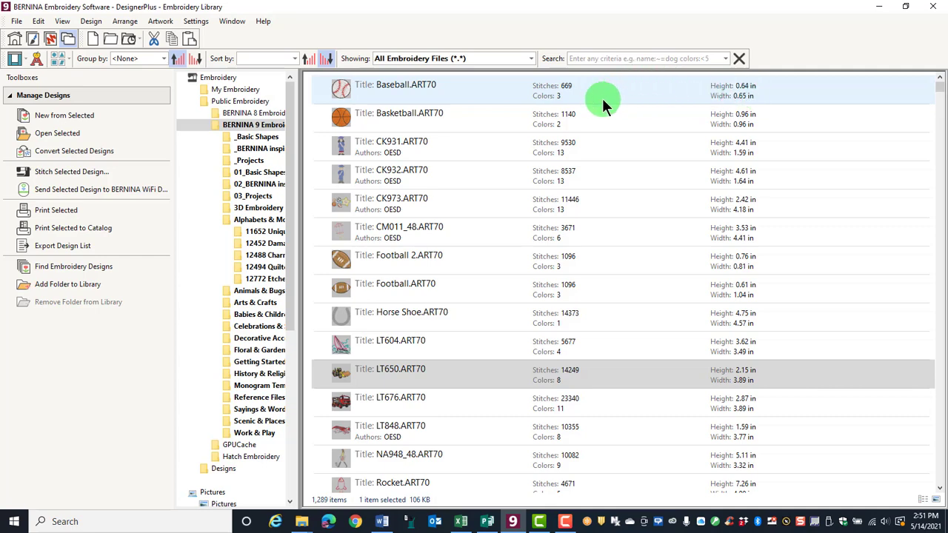
pyautogui.click(66, 58)
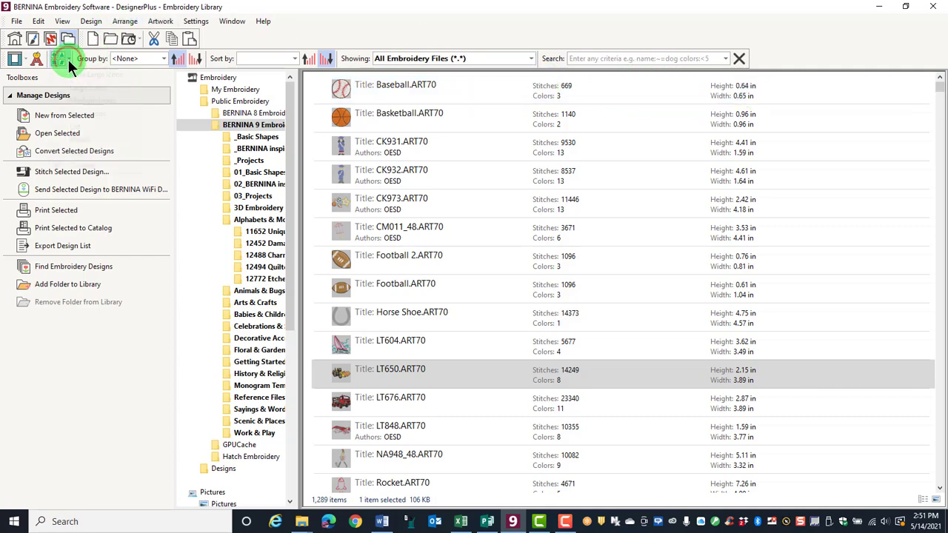
pyautogui.click(78, 90)
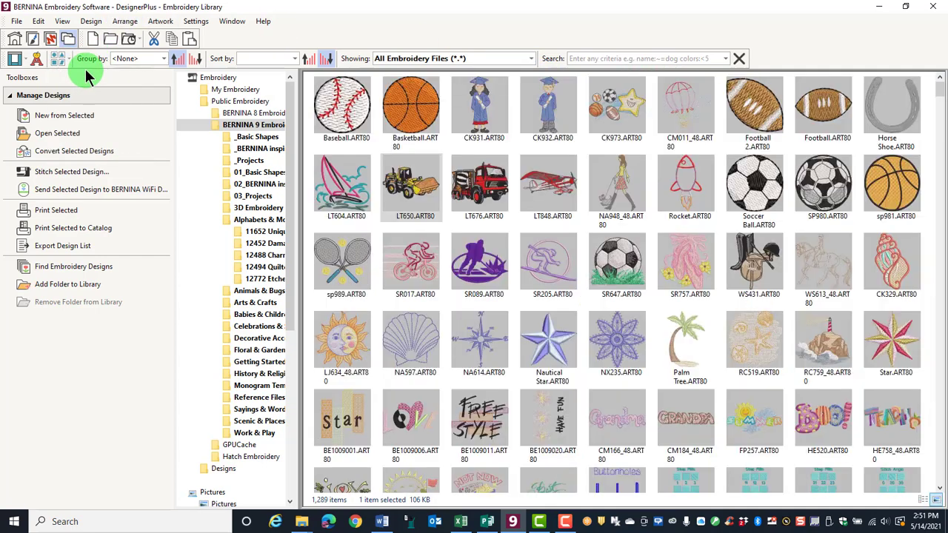
# Keep the designs ungrouped (<None>) and sort them in ascending order.
pyautogui.click(165, 63)
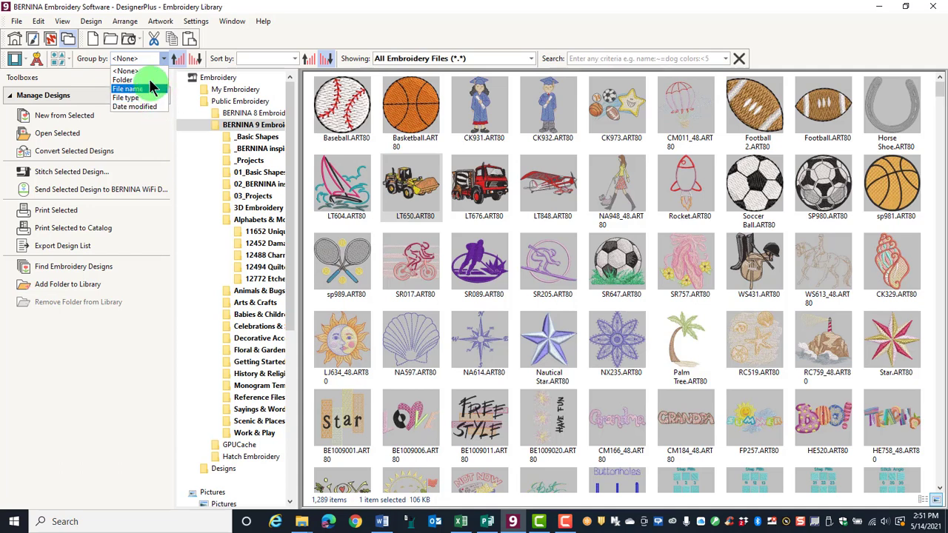
pyautogui.click(161, 59)
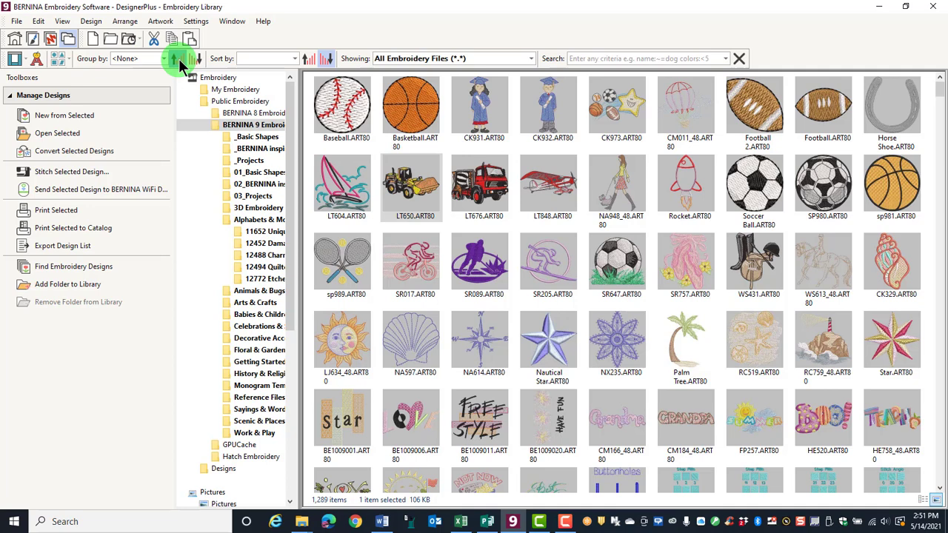
pyautogui.click(179, 59)
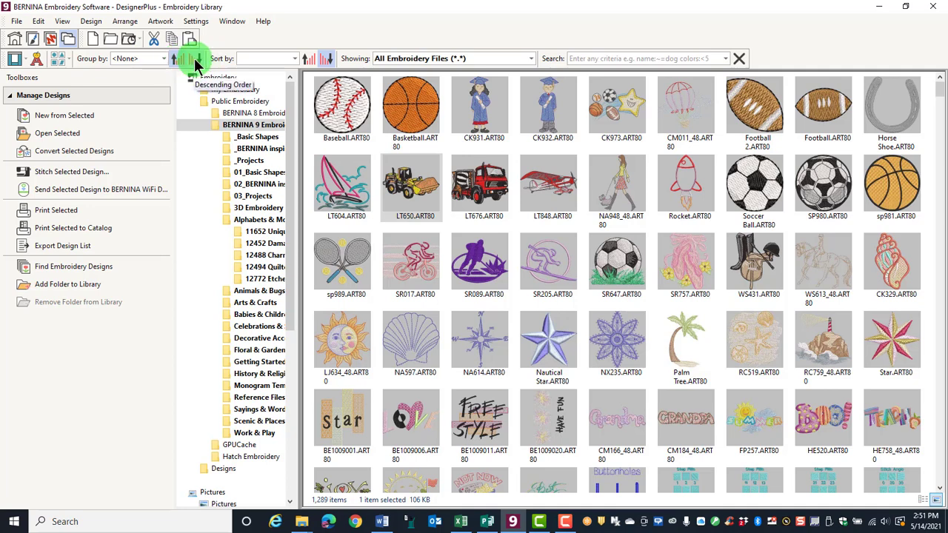
pyautogui.click(258, 62)
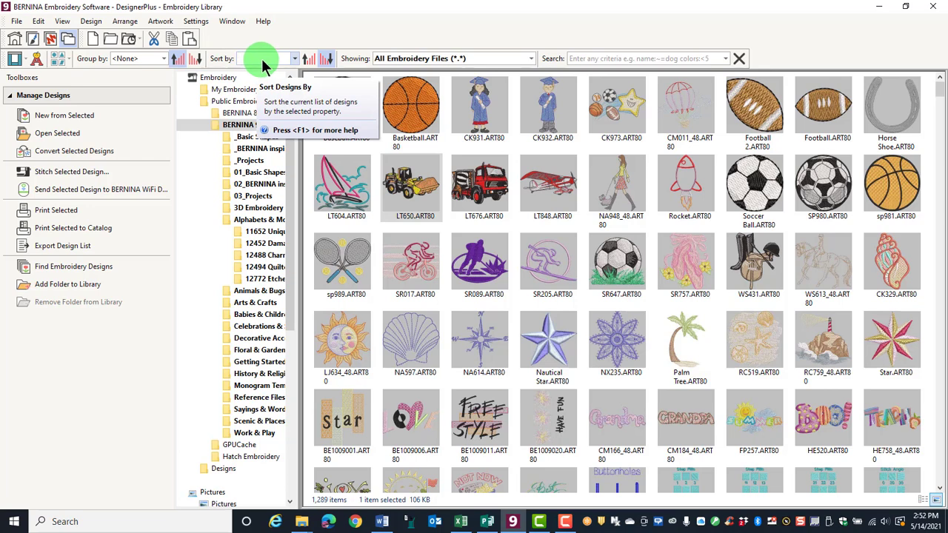
# Review the Sort by options, select the LT650 and CK931 designs, then open the file-type filter list.
pyautogui.click(294, 58)
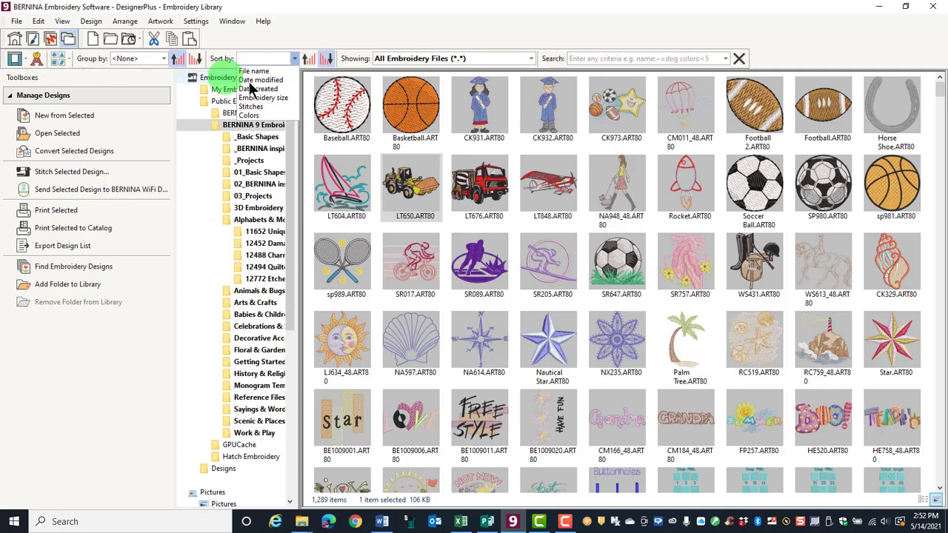
pyautogui.click(410, 189)
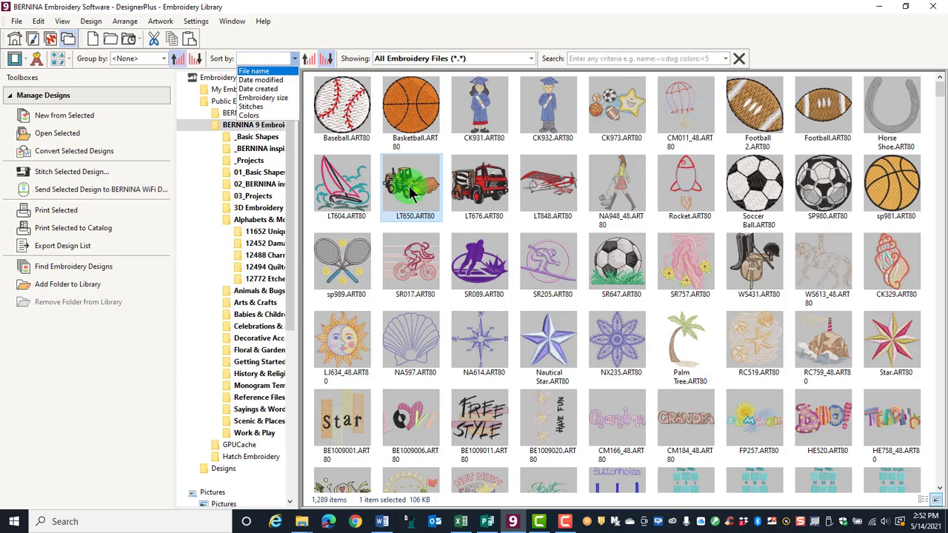
pyautogui.click(489, 123)
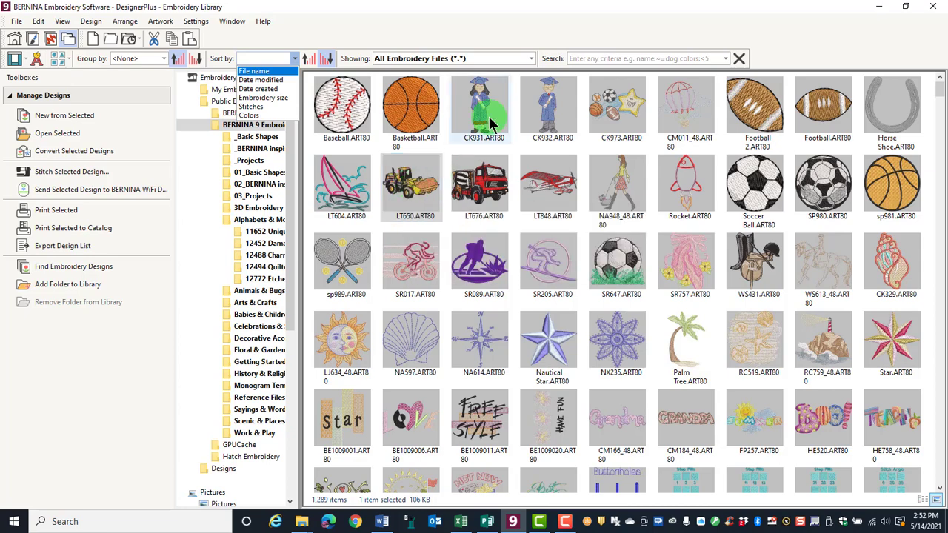
pyautogui.click(594, 59)
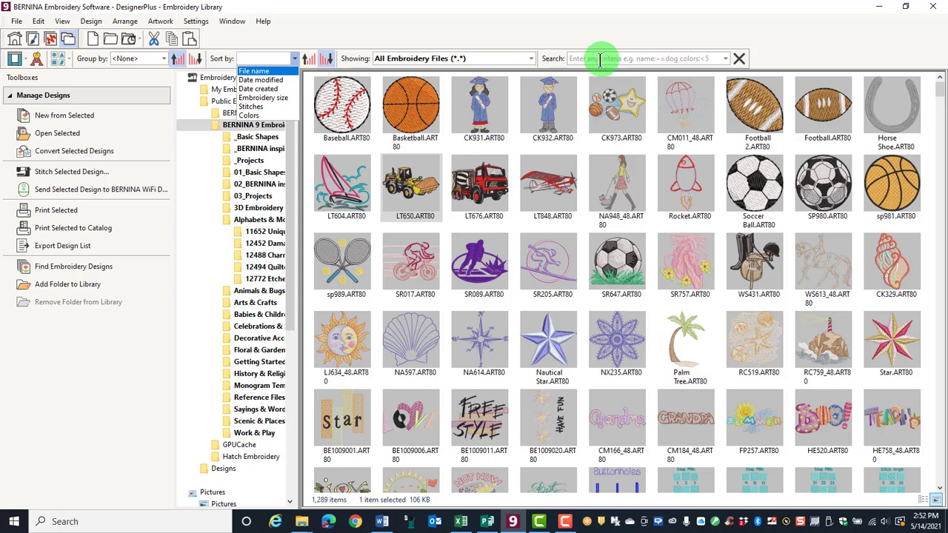
pyautogui.click(532, 59)
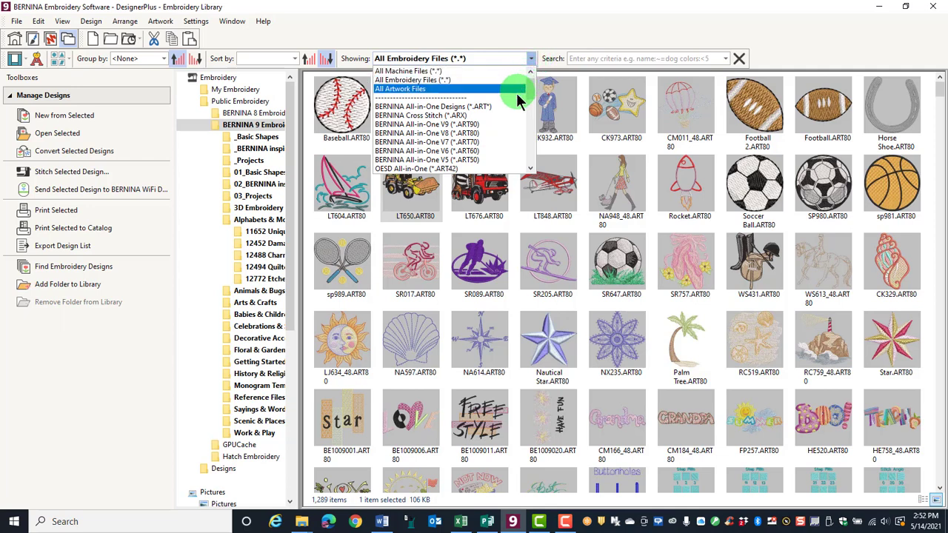
pyautogui.moveTo(534, 105); pyautogui.dragTo(537, 81)
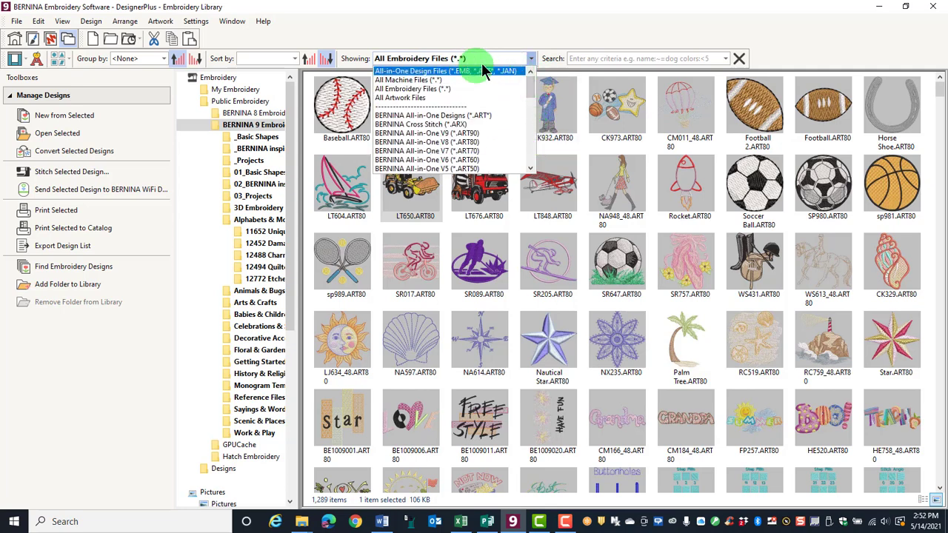